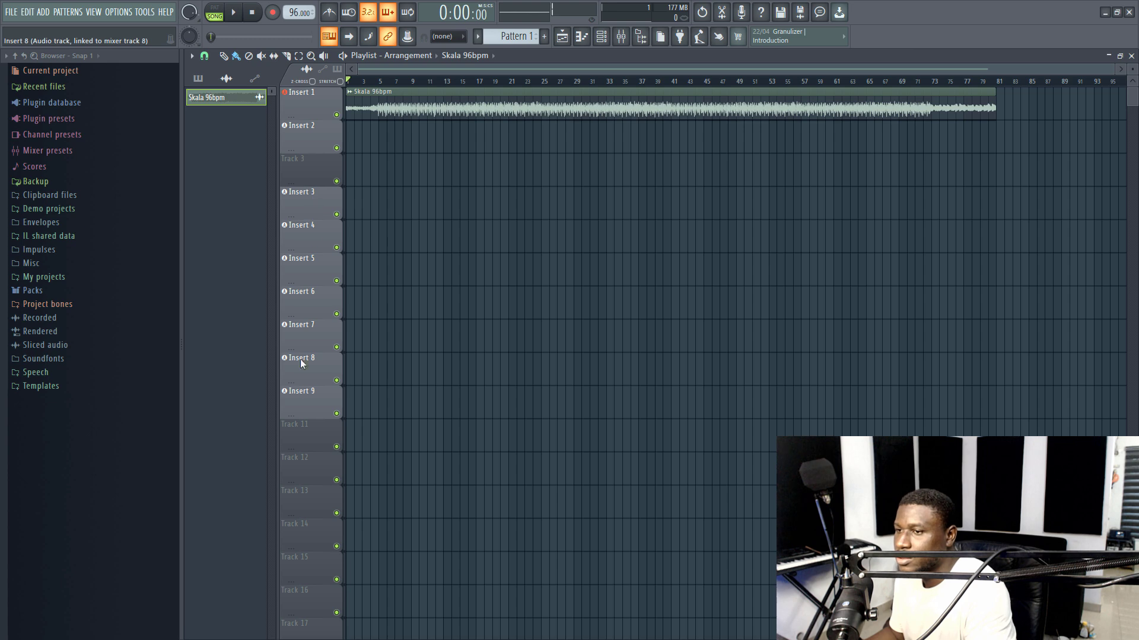
Step: Link playlist track 11 to mixer track Insert 10 as an audio track
mouse_move(332, 433)
click(522, 126)
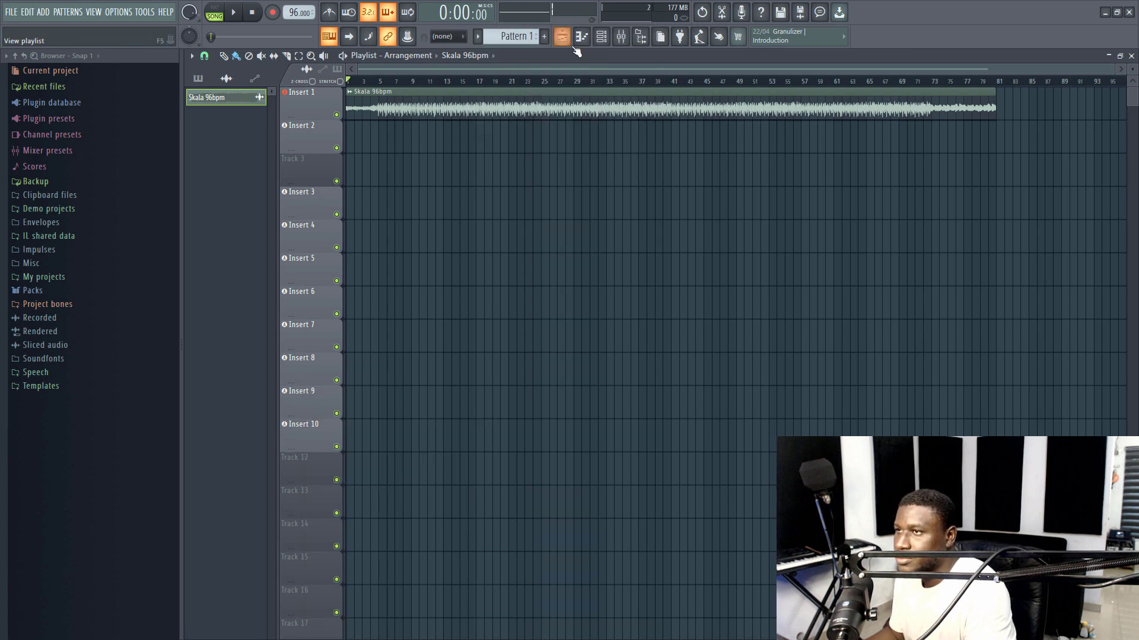
Step: Name mixer track Insert 2 "lead vox" and pick a color for it
click(621, 37)
click(333, 344)
right_click(309, 344)
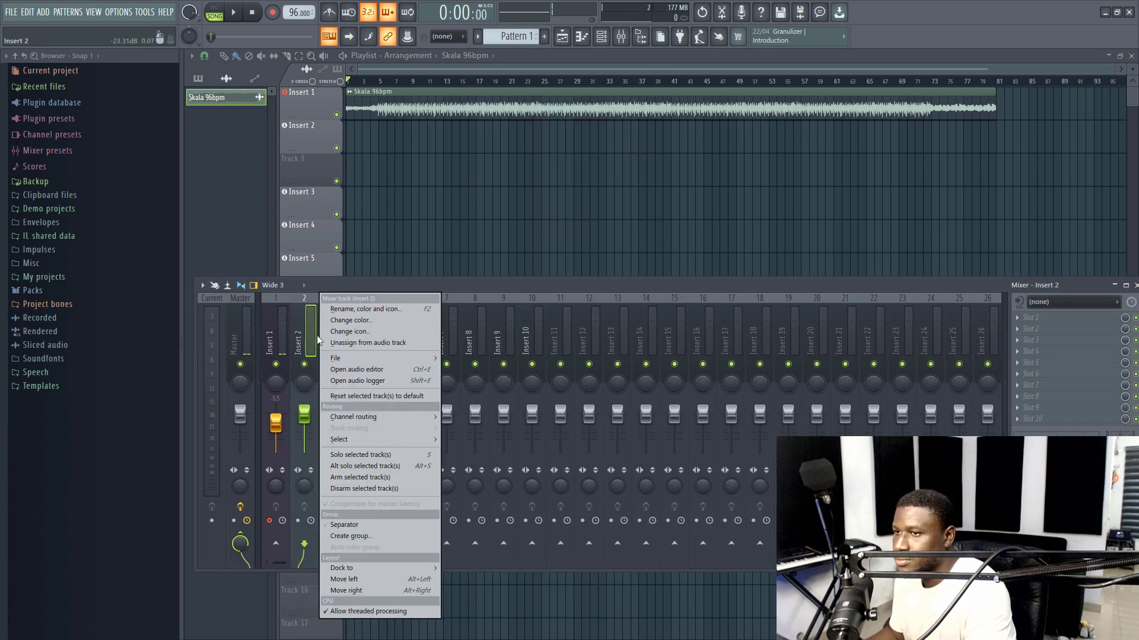
click(357, 309)
text(lead vox)
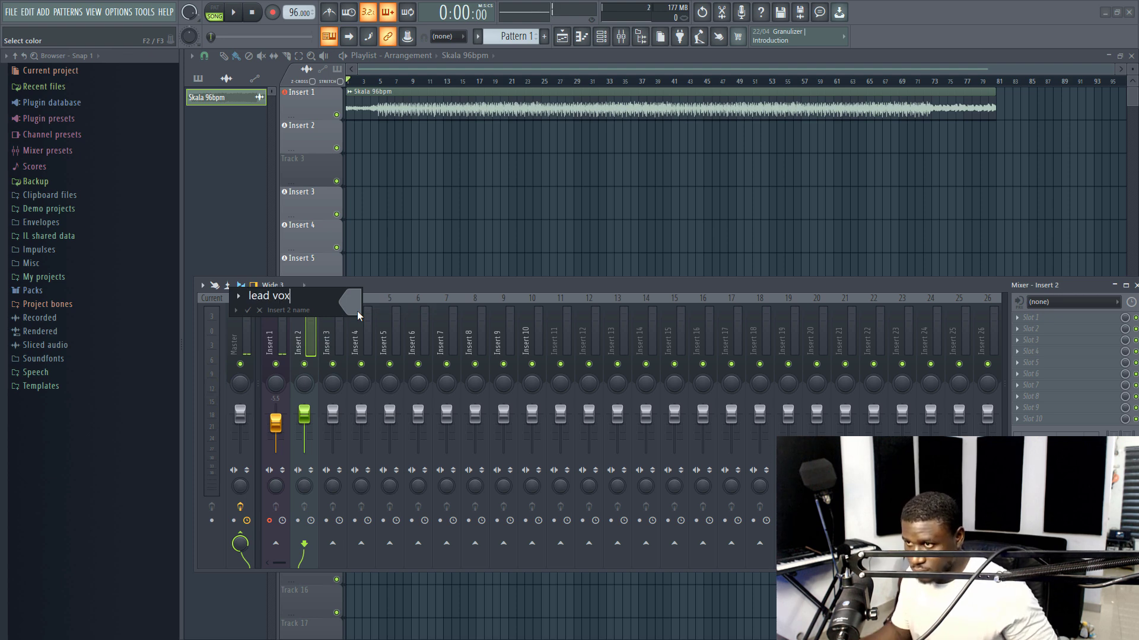
click(357, 311)
click(404, 448)
key(Return)
Step: Rename the second mixer track "rec" and color it light red
right_click(326, 326)
click(357, 309)
text(rec)
click(325, 306)
click(425, 352)
click(528, 364)
key(Return)
Step: Rename mixer track Insert 3 "LEAD VOX 1" and color it green
click(311, 196)
click(620, 36)
right_click(329, 337)
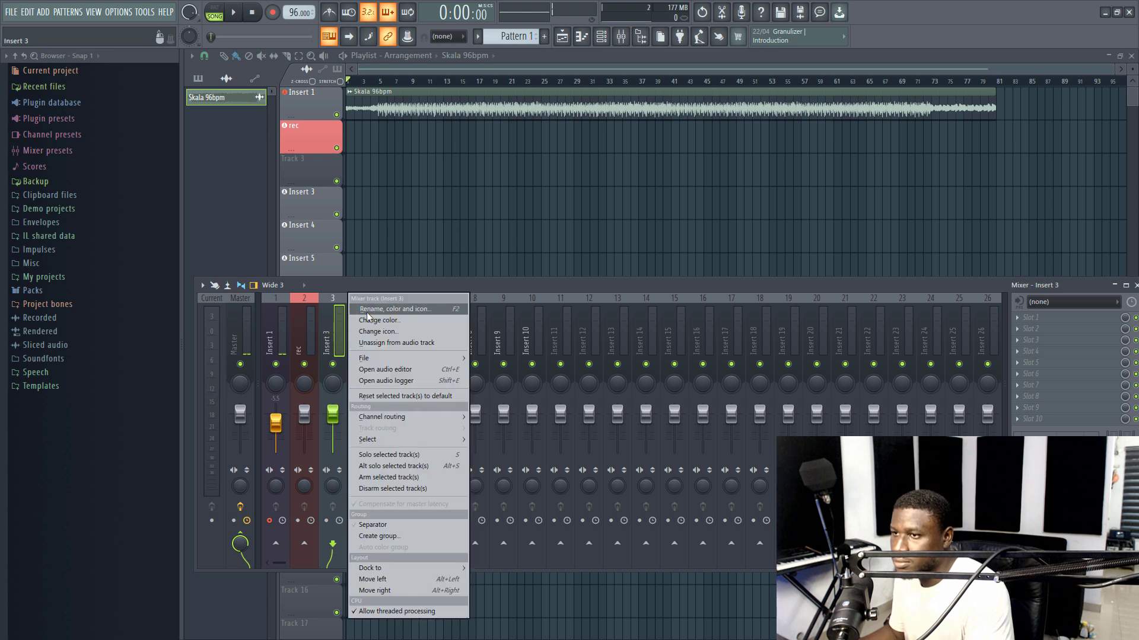
click(395, 306)
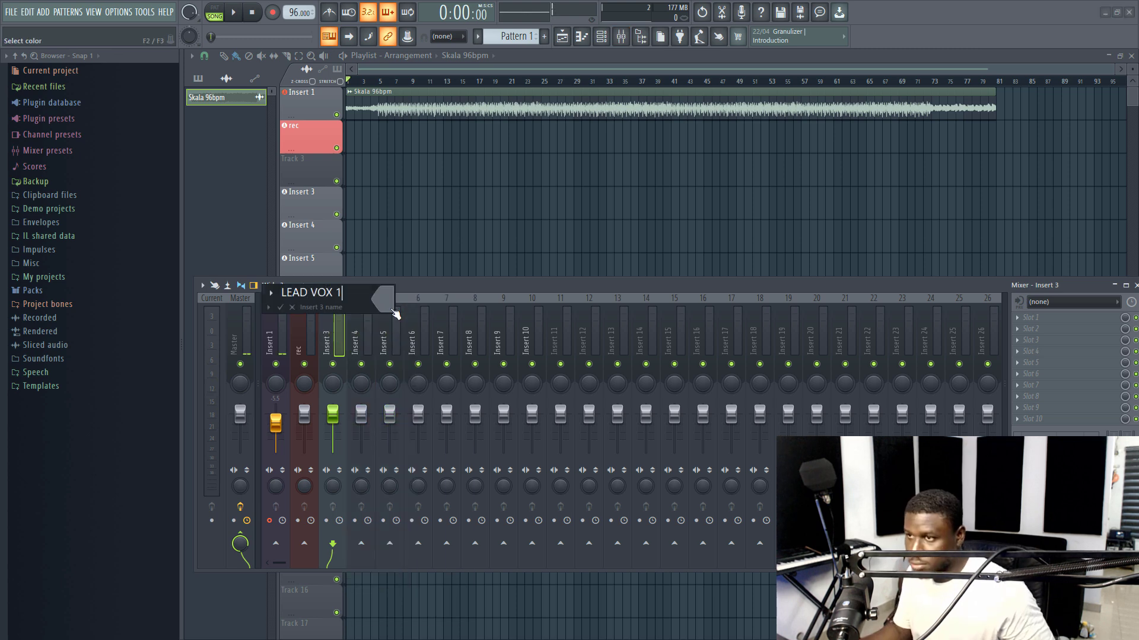
click(393, 310)
click(556, 404)
key(Return)
Step: Rename mixer track Insert 4 "LEAD VOX 2" and color it light green
right_click(360, 338)
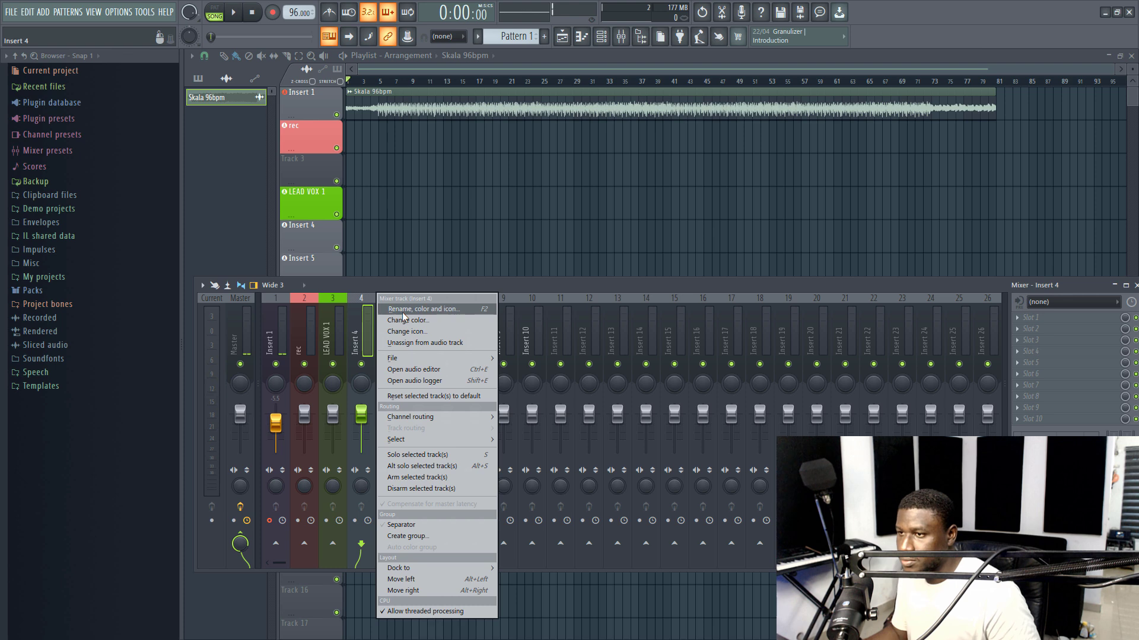
click(403, 309)
text(LEAD VOX 2)
click(413, 315)
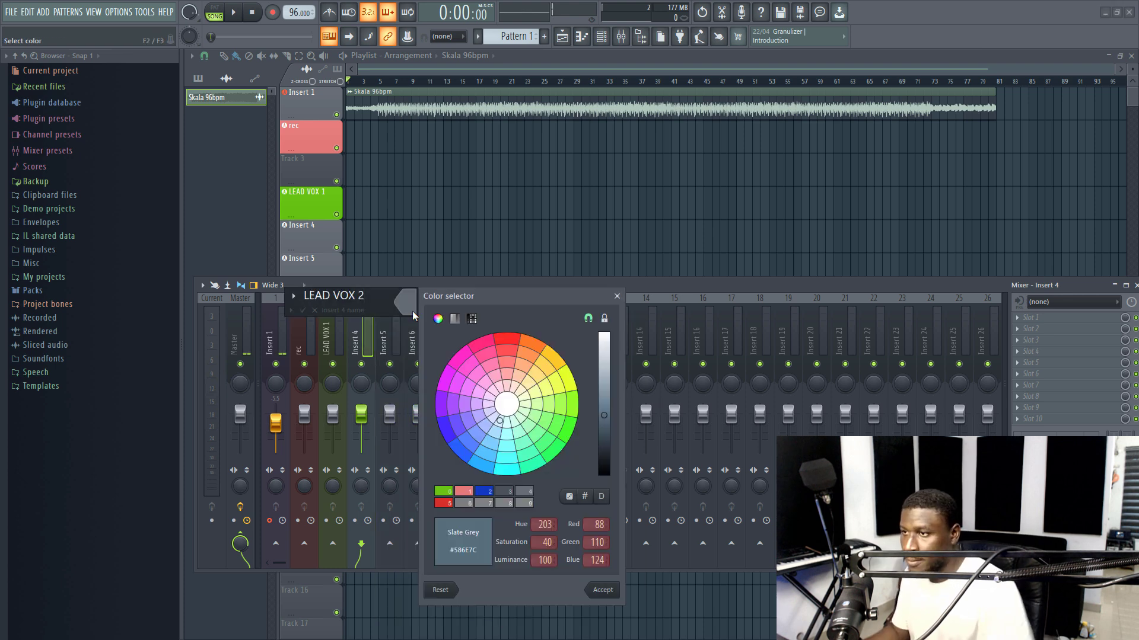
click(567, 385)
key(Return)
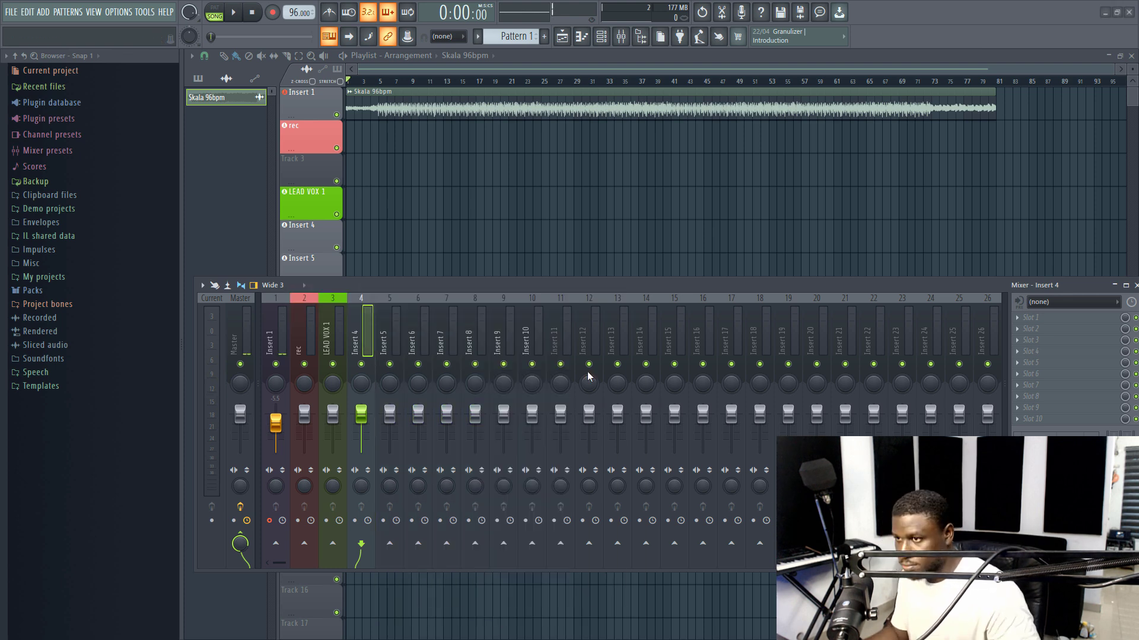
Step: Load Auto-Tune into the first effect slot of the LEAD VOX 1 mixer track
right_click(356, 339)
click(337, 341)
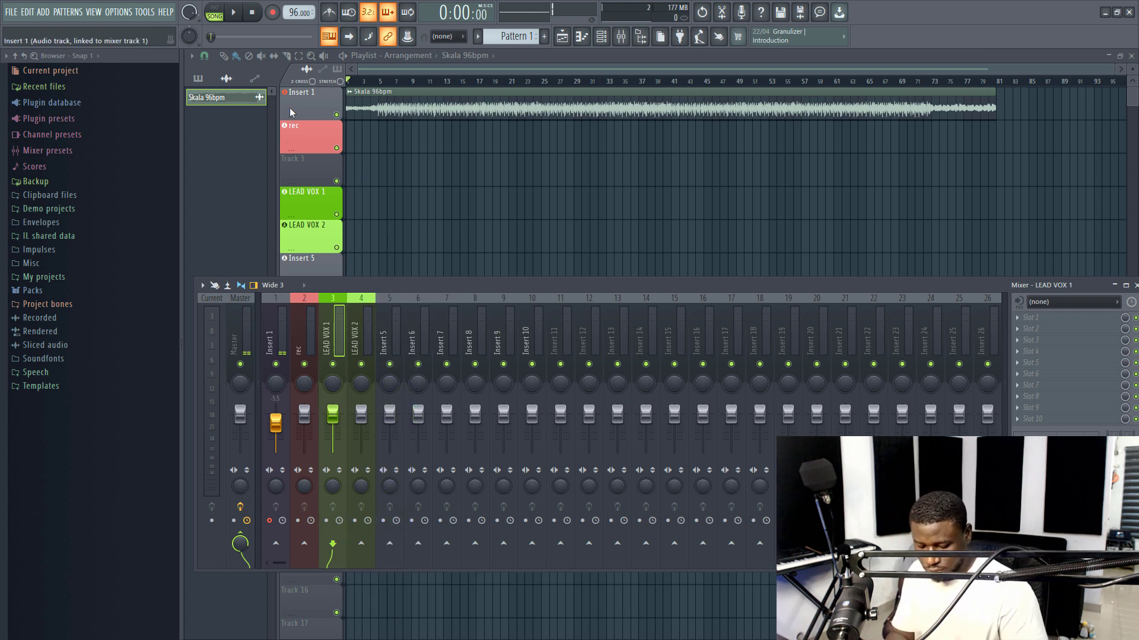
key(F9)
key(F9)
click(1029, 325)
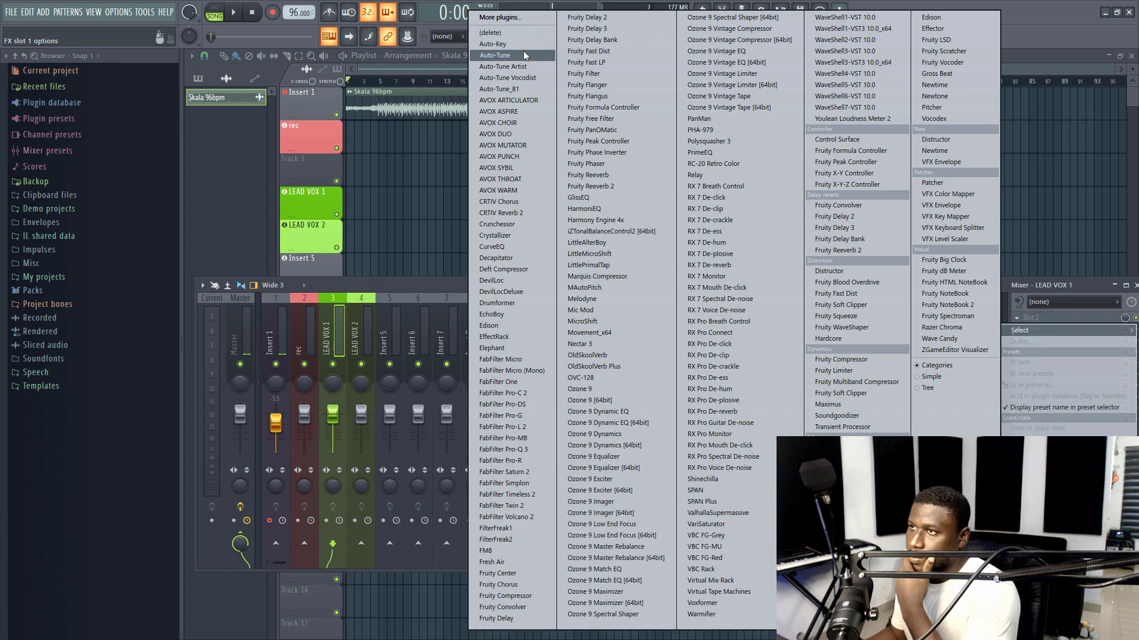
click(854, 203)
Step: Set Auto-Tune to input type Low Male, key A, scale Minor and retune speed 8
click(429, 145)
click(445, 172)
click(461, 147)
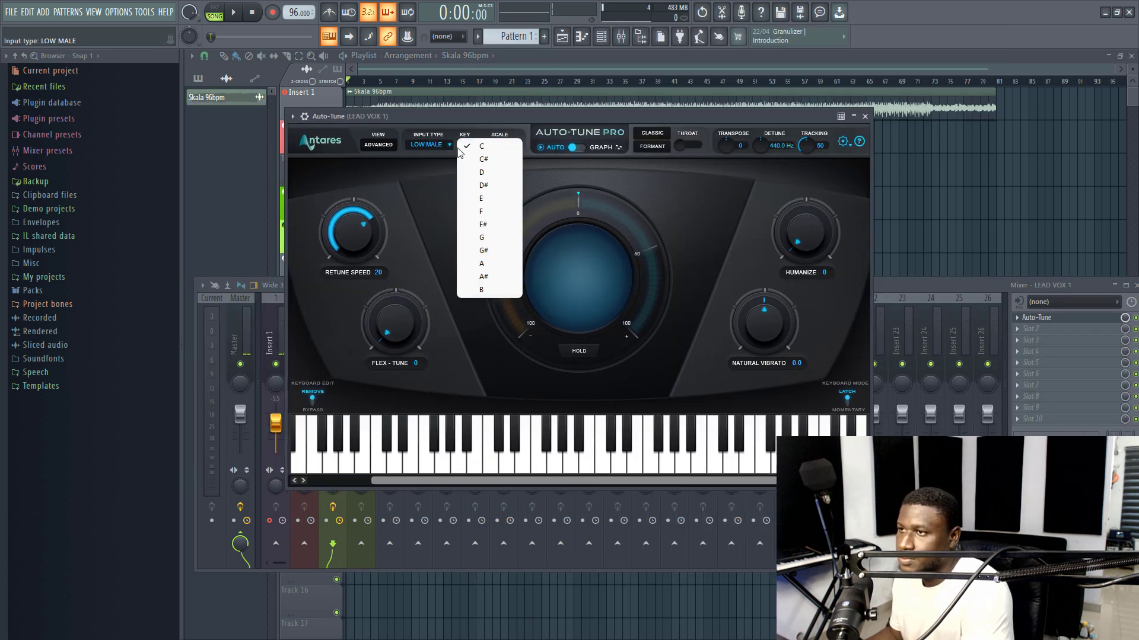
click(488, 268)
click(498, 145)
click(497, 164)
scroll(380, 235, down, 5)
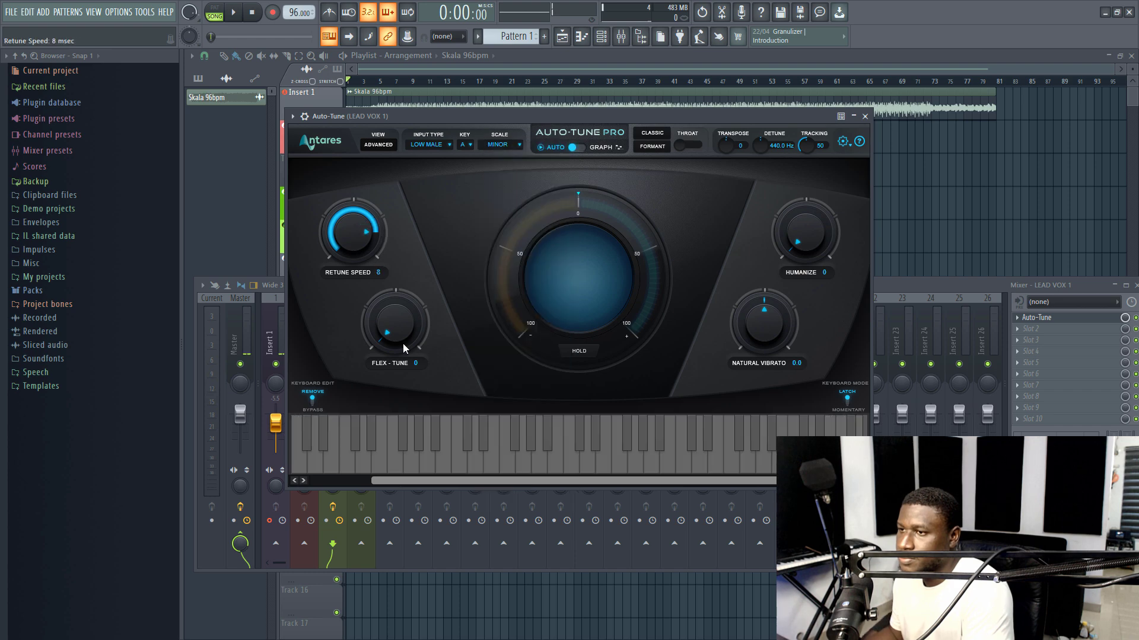
click(865, 116)
Step: Add Fruity Compressor to LEAD VOX 1's second effect slot with threshold -17.4 dB, ratio 4.3:1 and gain 3.3 dB
click(1032, 328)
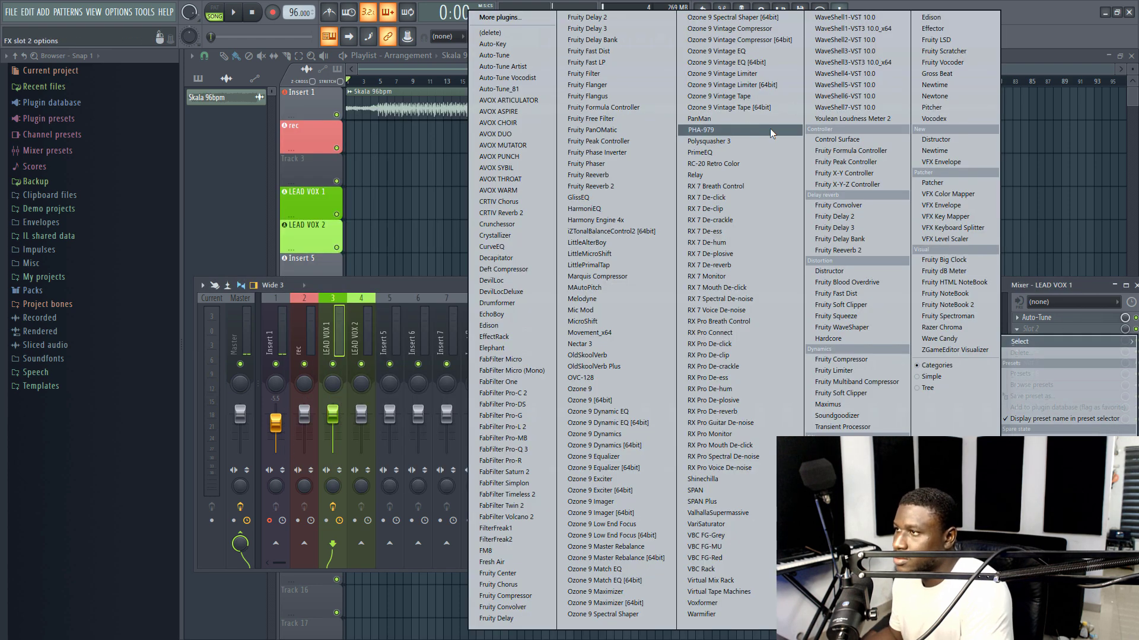
click(853, 359)
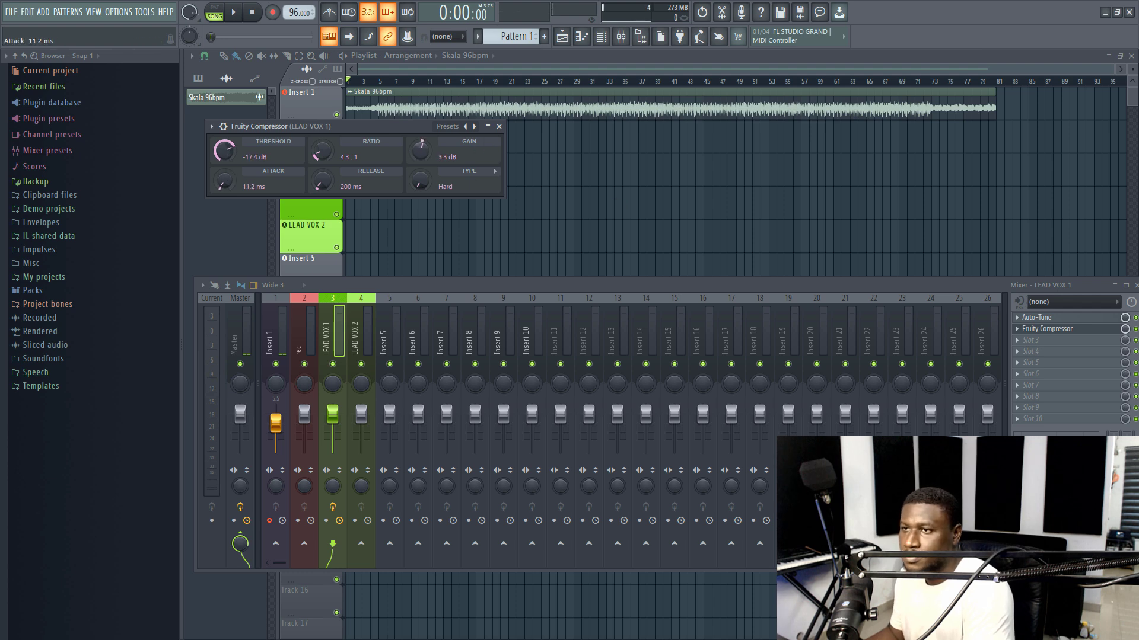
click(498, 127)
Step: Try to load RX 7 Voice De-noise into LEAD VOX 1's third effect slot
click(1032, 339)
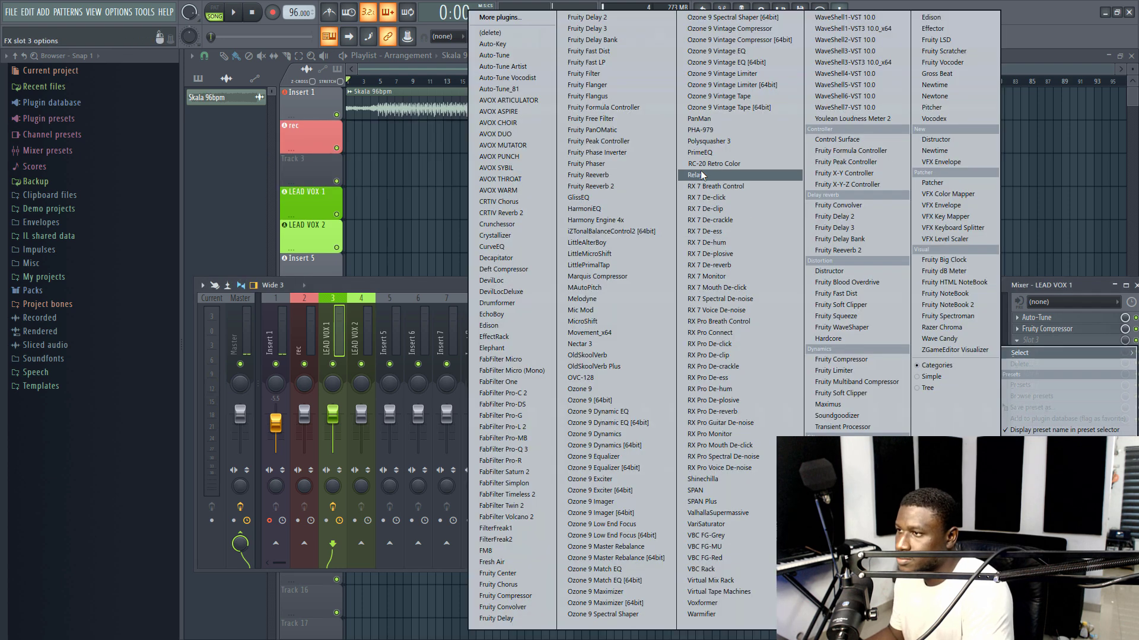
click(708, 312)
click(706, 358)
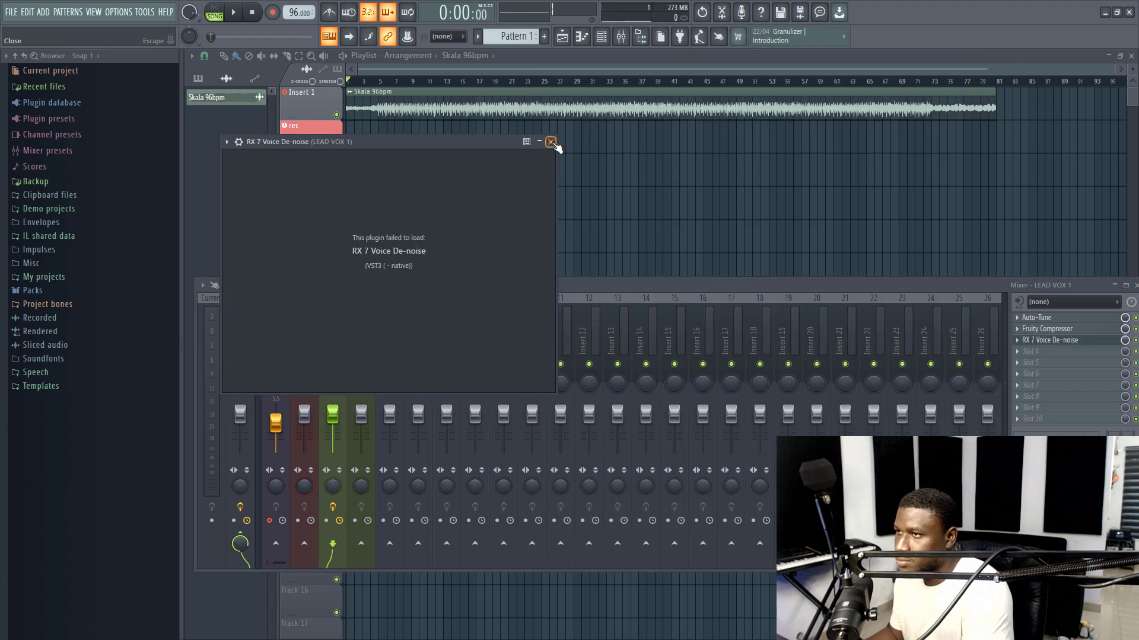
click(552, 145)
Step: Load RX 7 Voice De-noise again into the third effect slot of LEAD VOX 1
click(1020, 329)
click(1032, 340)
mouse_move(1021, 352)
click(720, 468)
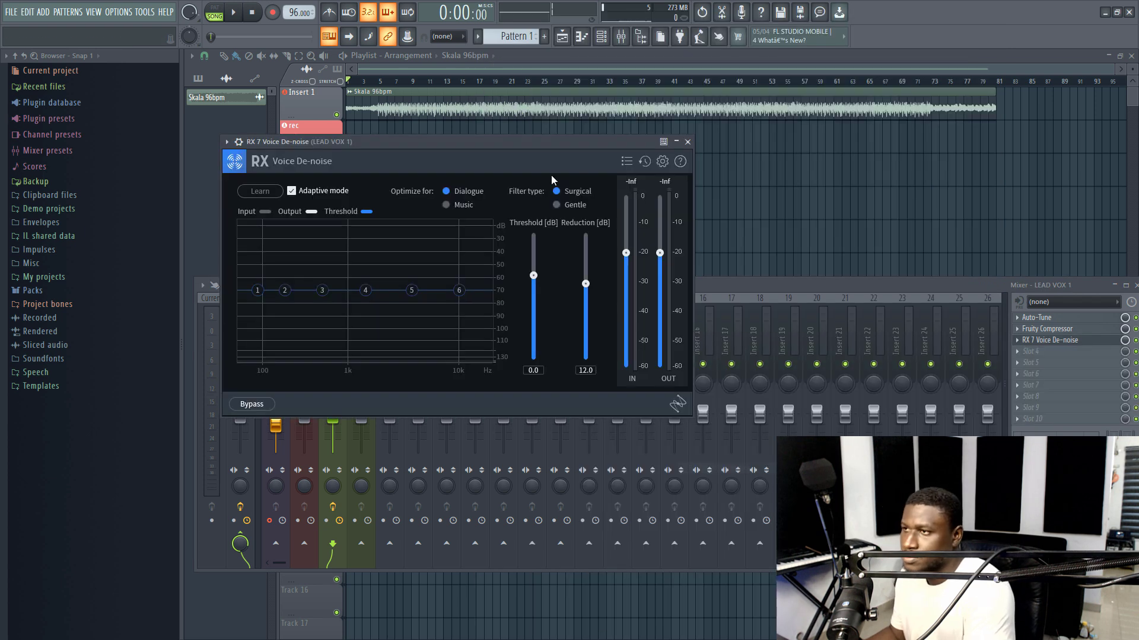
Step: Check the latency and delay compensation settings of RX Voice De-noise
click(662, 162)
click(592, 227)
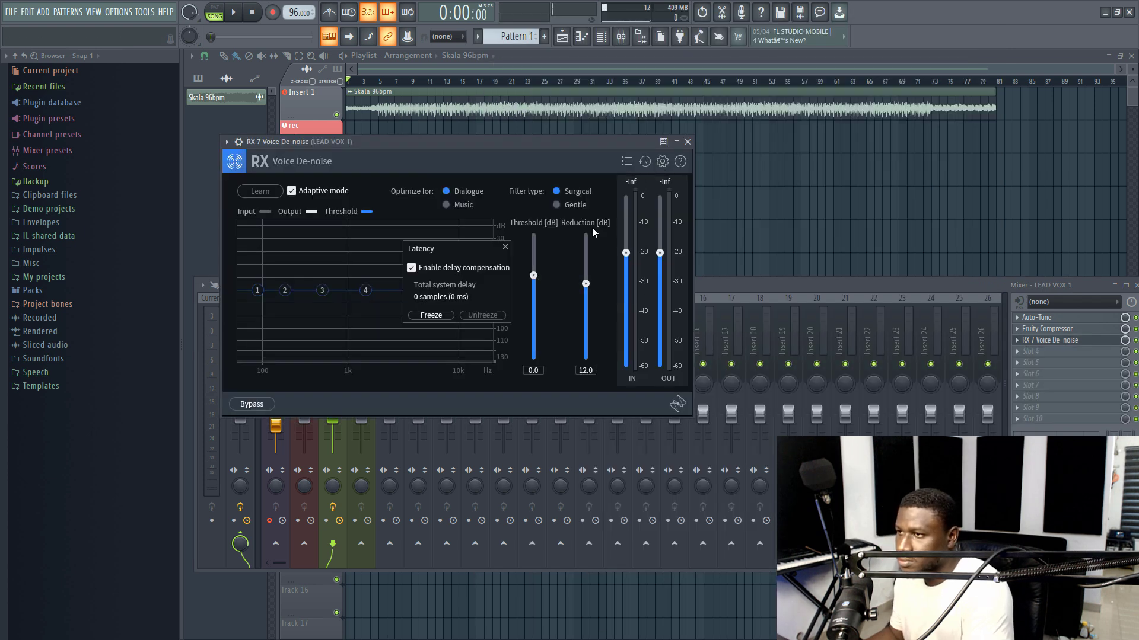
click(506, 246)
Step: Disarm recording on mixer track Insert 1 and label it "BEAT" in pink
click(304, 331)
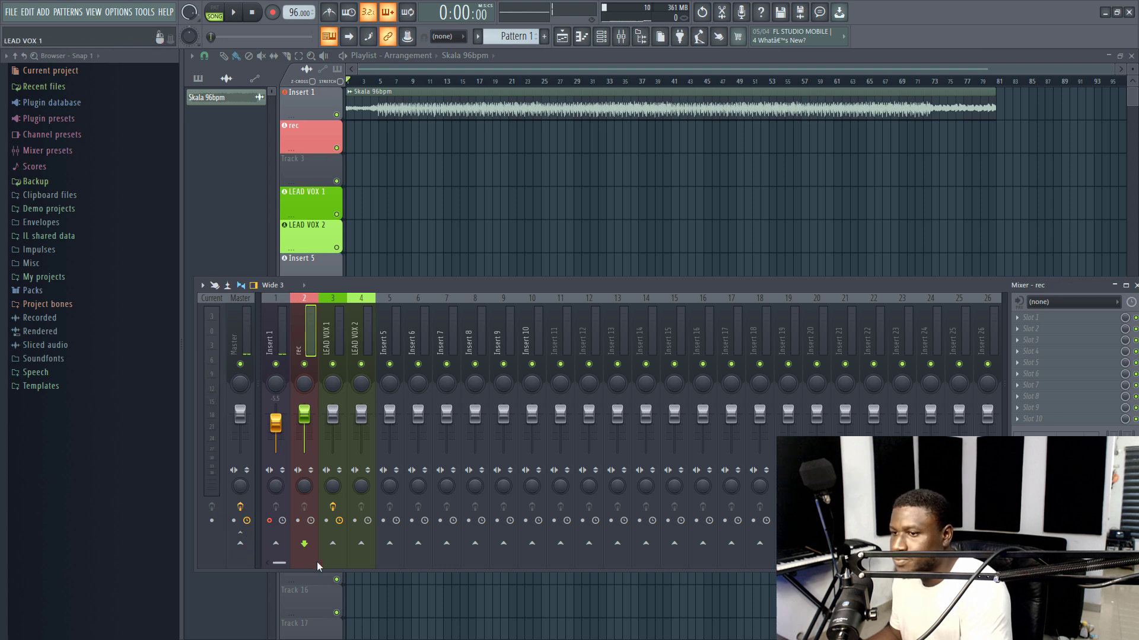
click(272, 529)
right_click(279, 299)
click(313, 301)
text(BEAT)
key(Return)
click(364, 370)
click(449, 368)
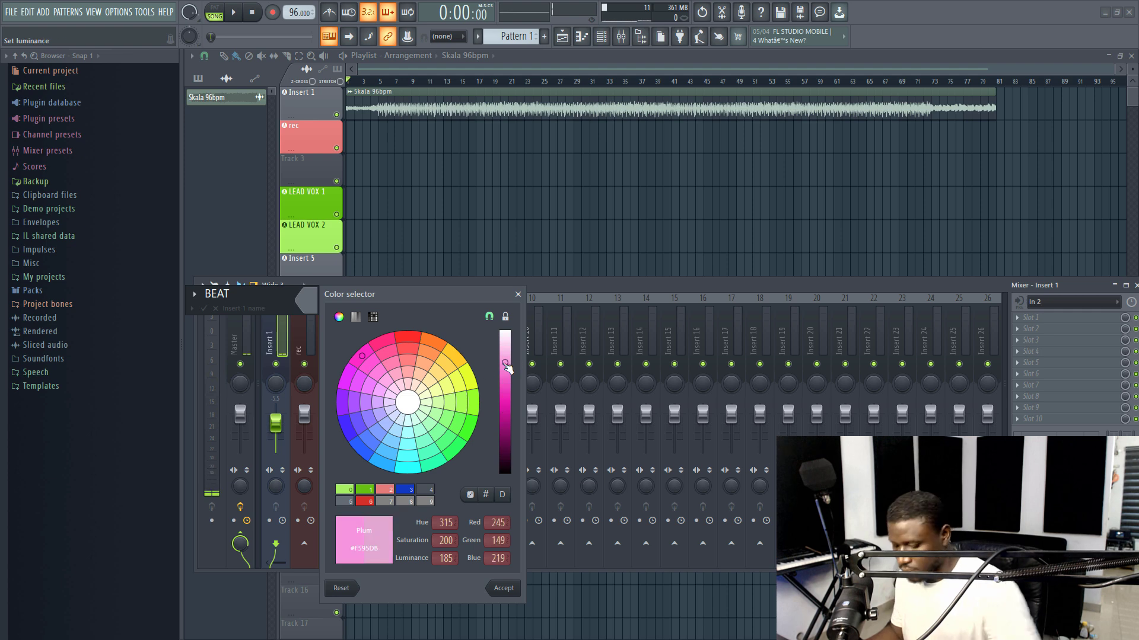
key(Return)
Step: Set the rec mixer track's audio input to In 2 and arm it for recording
click(297, 431)
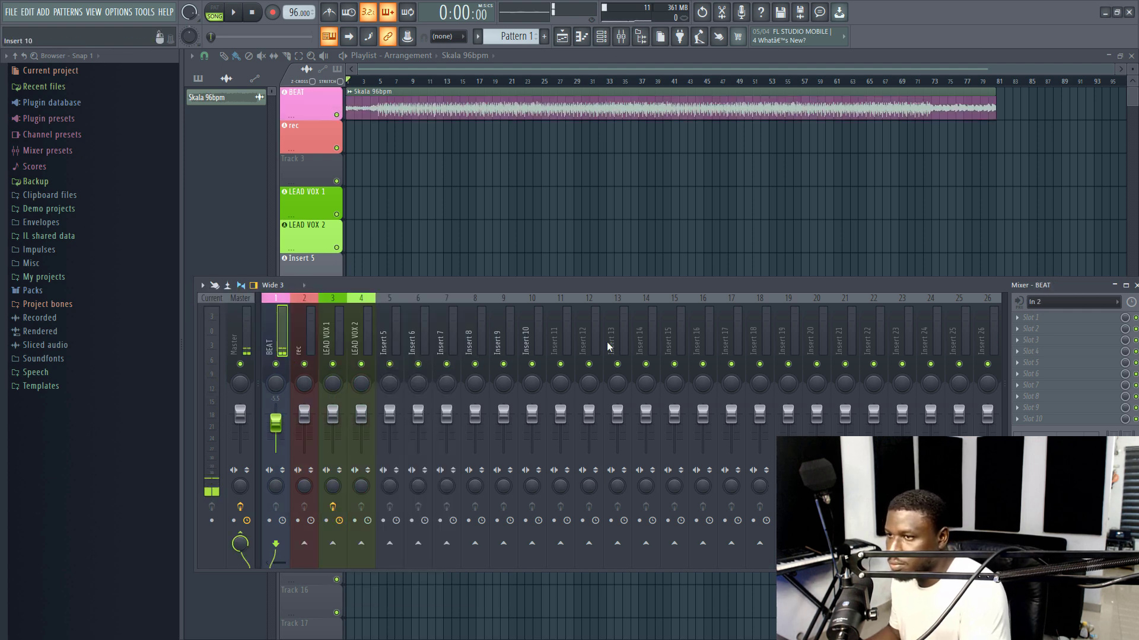
click(1063, 303)
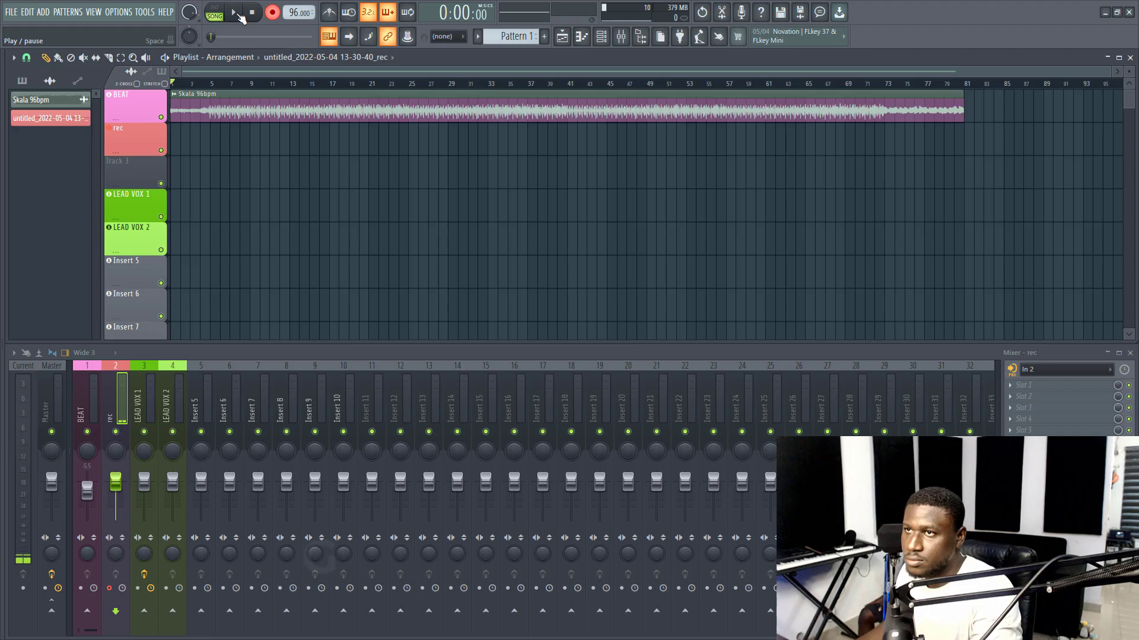
Step: Record a vocal take onto the rec track over the Skala 96bpm beat
click(238, 14)
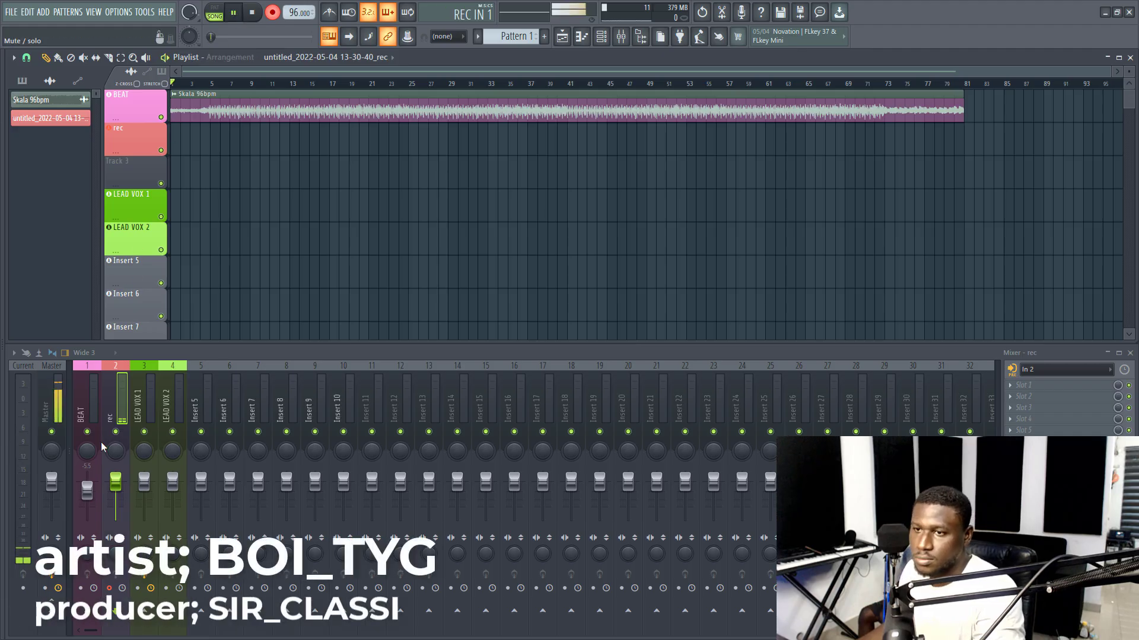
scroll(181, 88, up, 5)
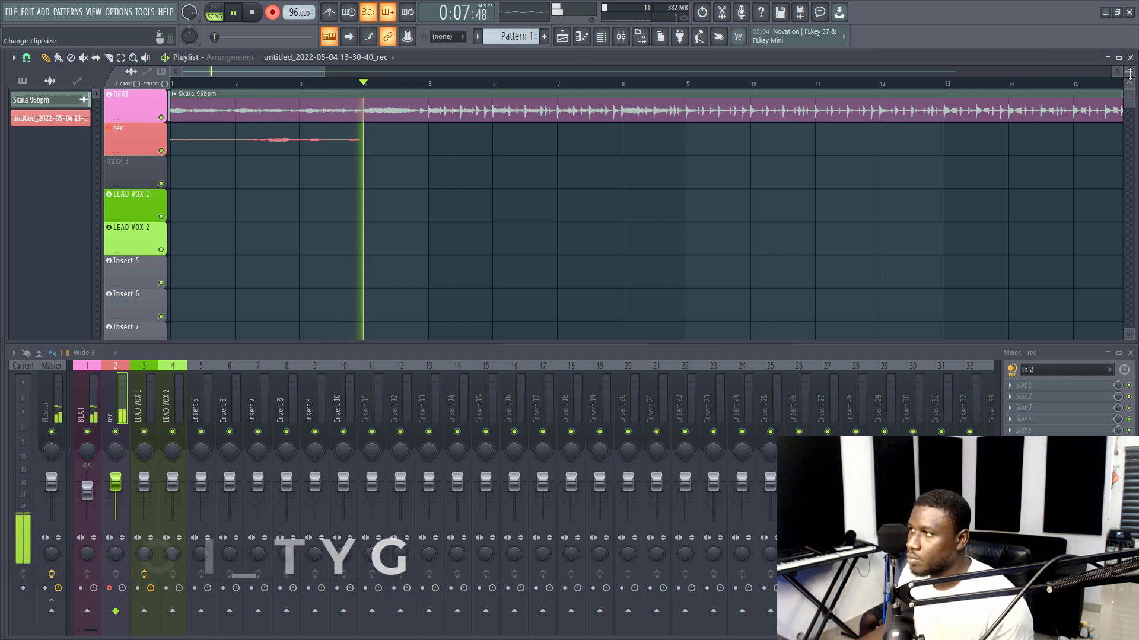
scroll(1006, 131, up, 2)
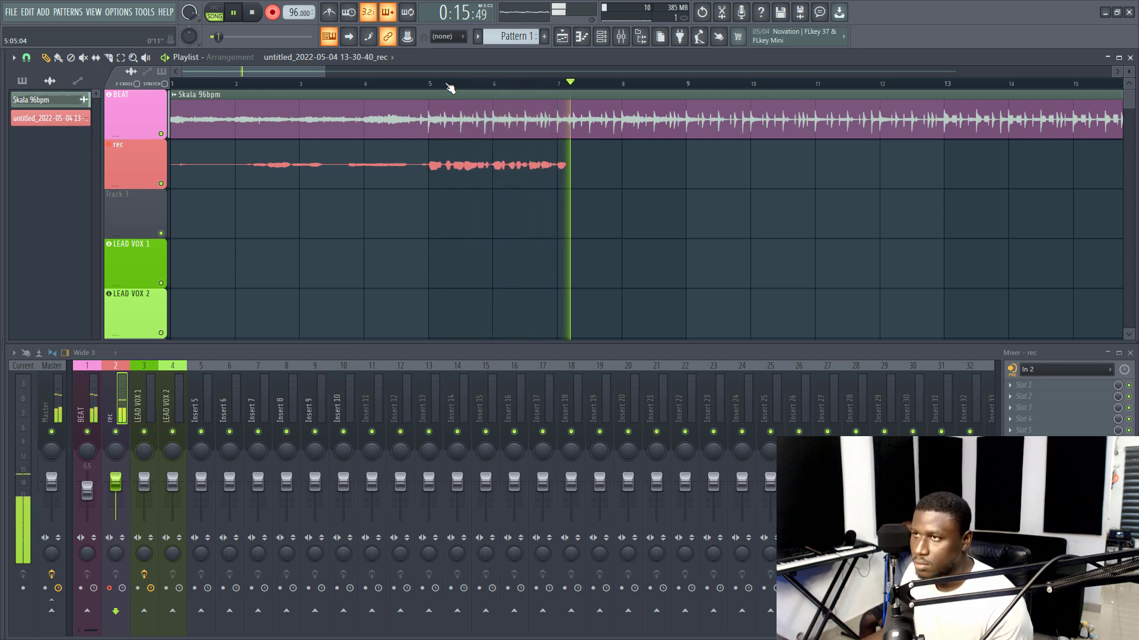
scroll(450, 88, down, 3)
scroll(450, 88, down, 3)
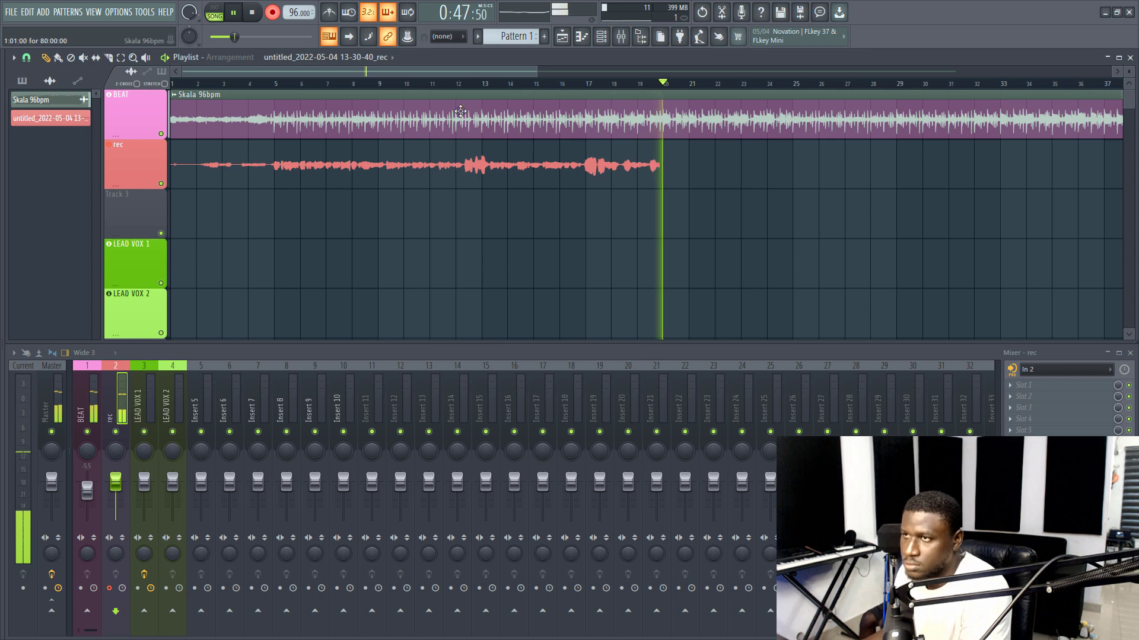
scroll(477, 84, down, 4)
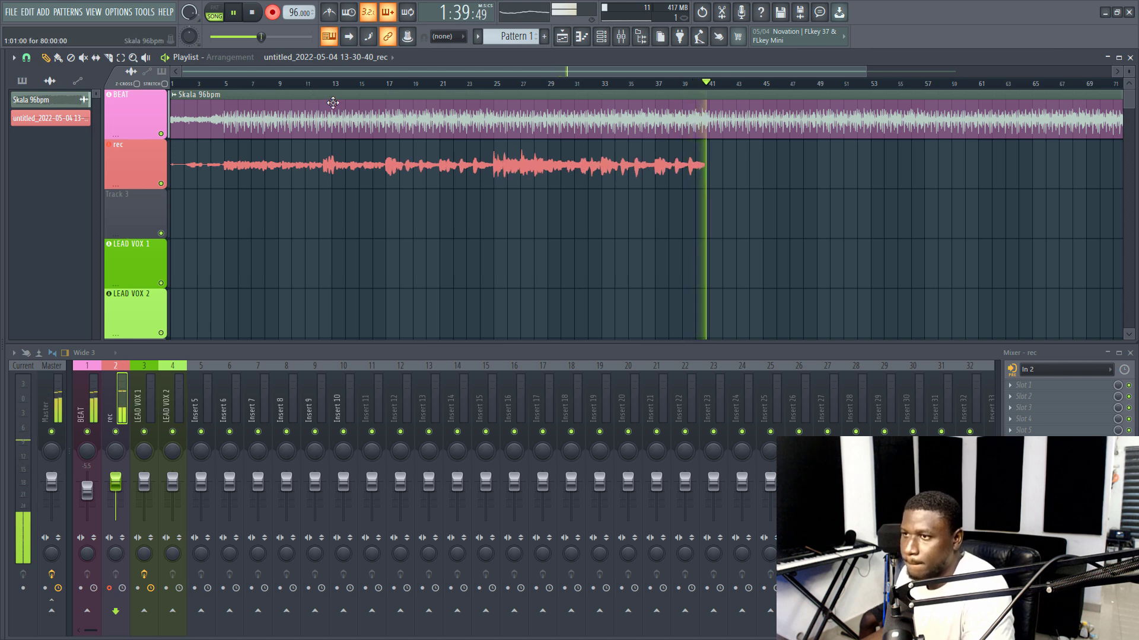
scroll(336, 85, down, 2)
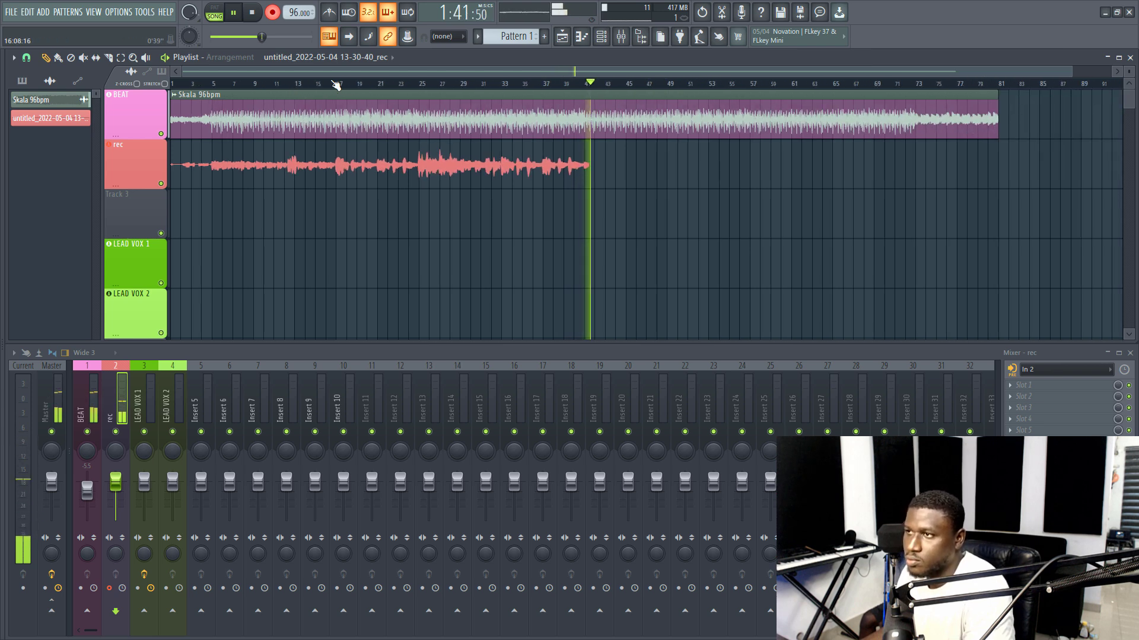
scroll(336, 85, down, 1)
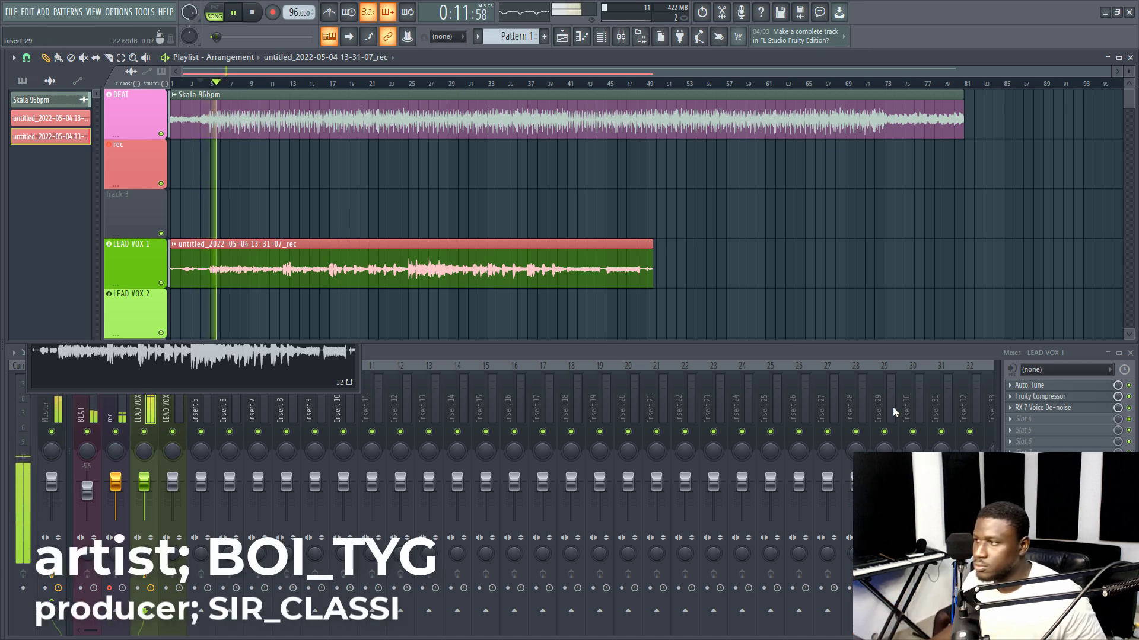
Step: Turn on Use Low Latency in LEAD VOX 1's Auto-Tune while the recorded take plays
click(1047, 408)
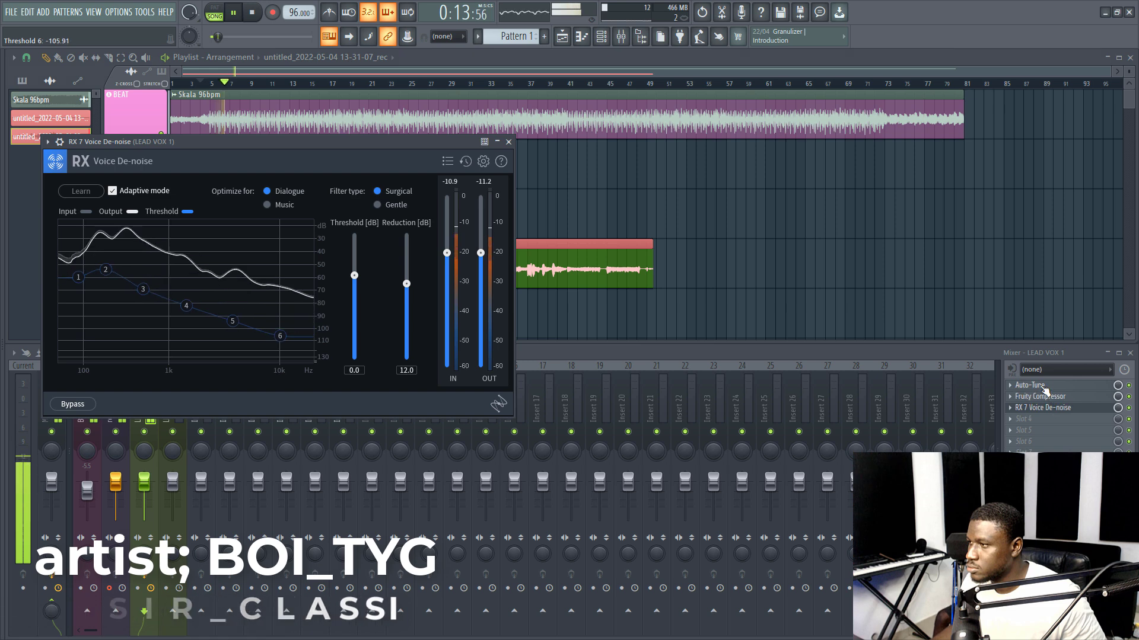
click(1029, 385)
click(663, 142)
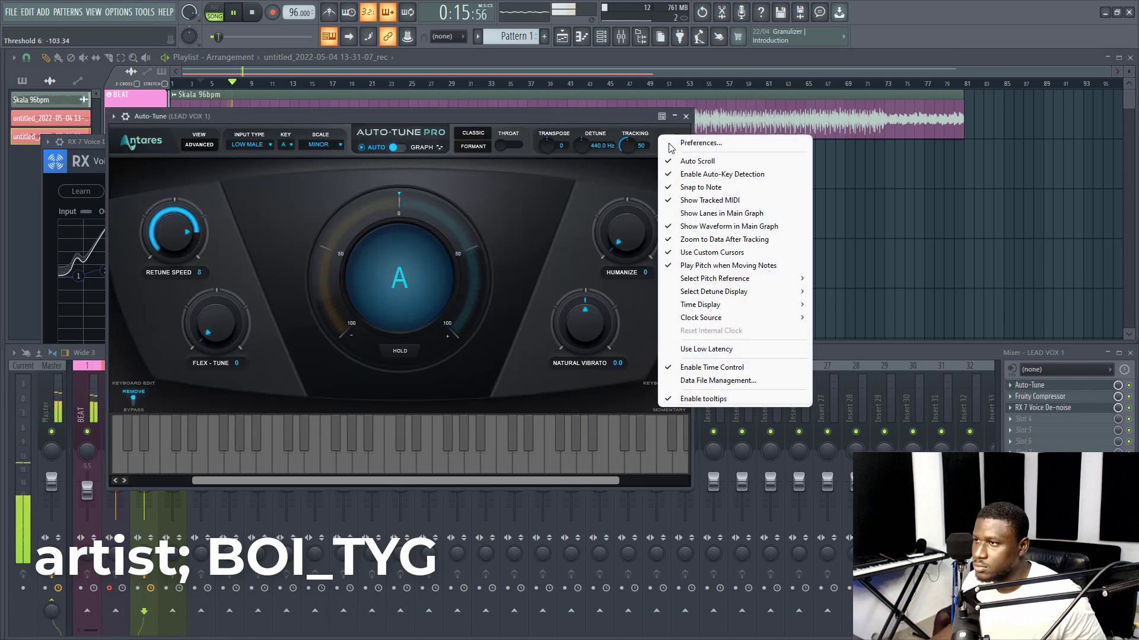
click(729, 343)
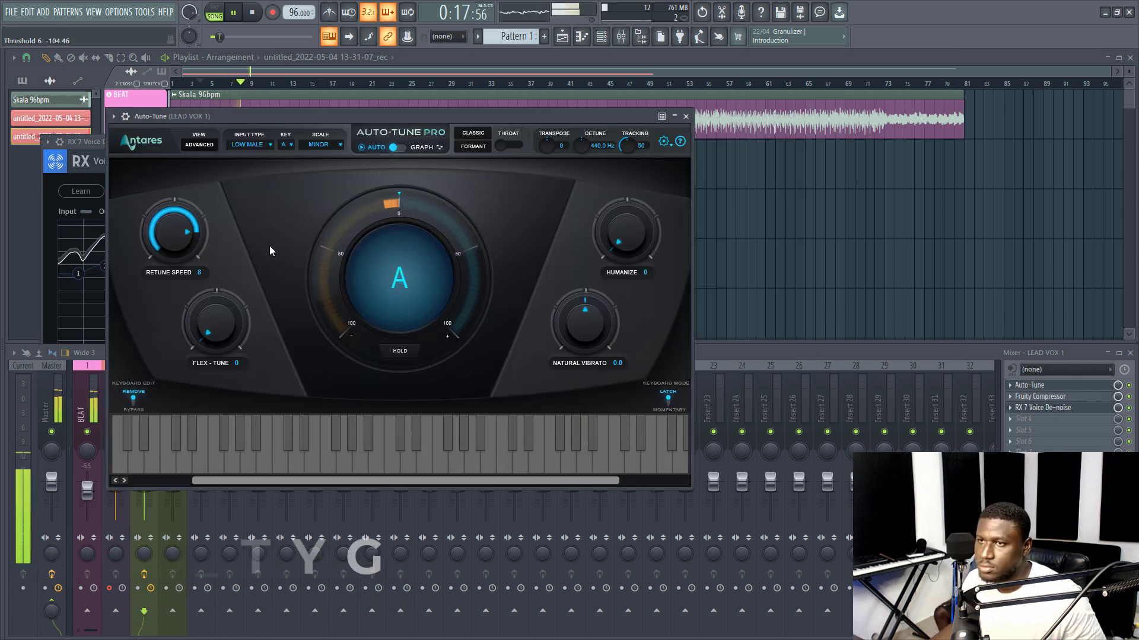
click(686, 116)
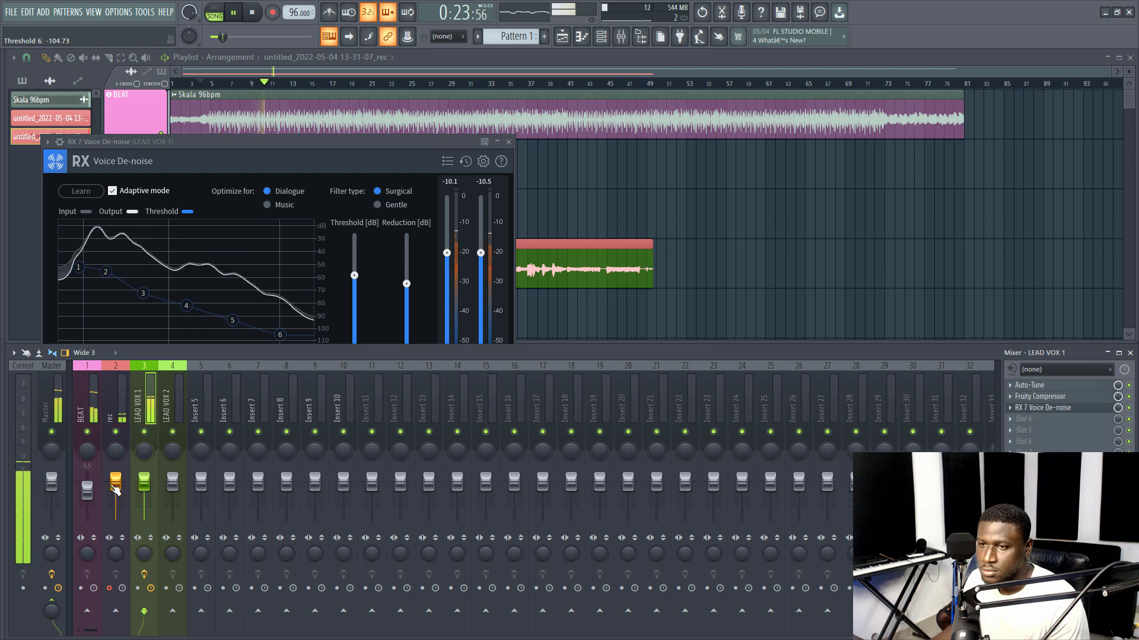
Step: Lower the LEAD VOX 1 volume fader slightly and open the track's Fruity Compressor settings
drag(144, 481, 143, 490)
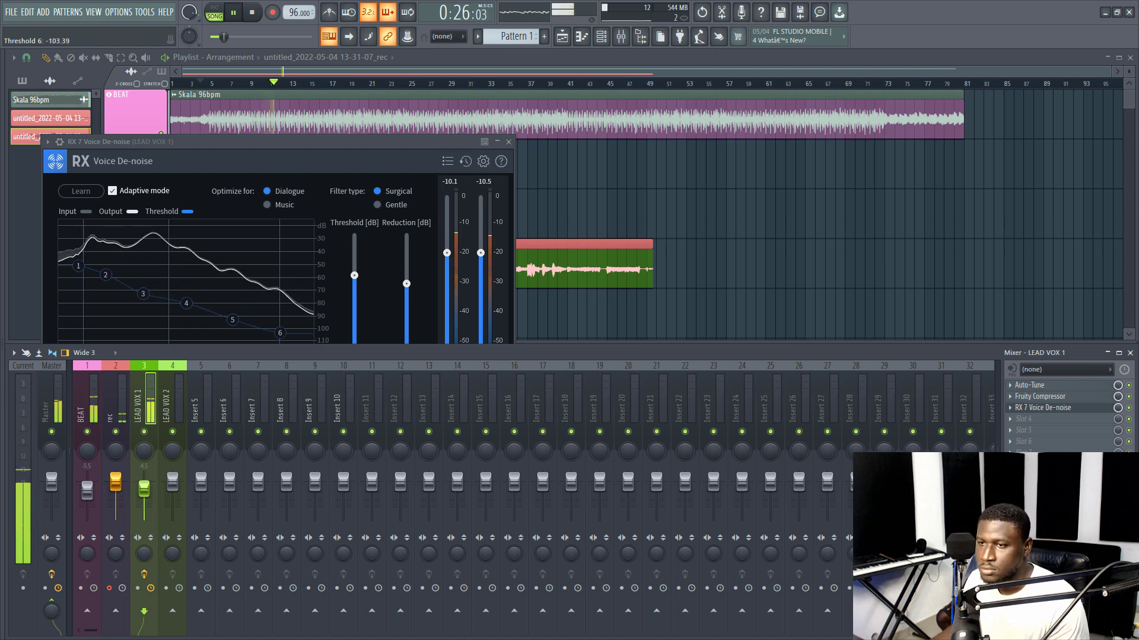
click(1042, 402)
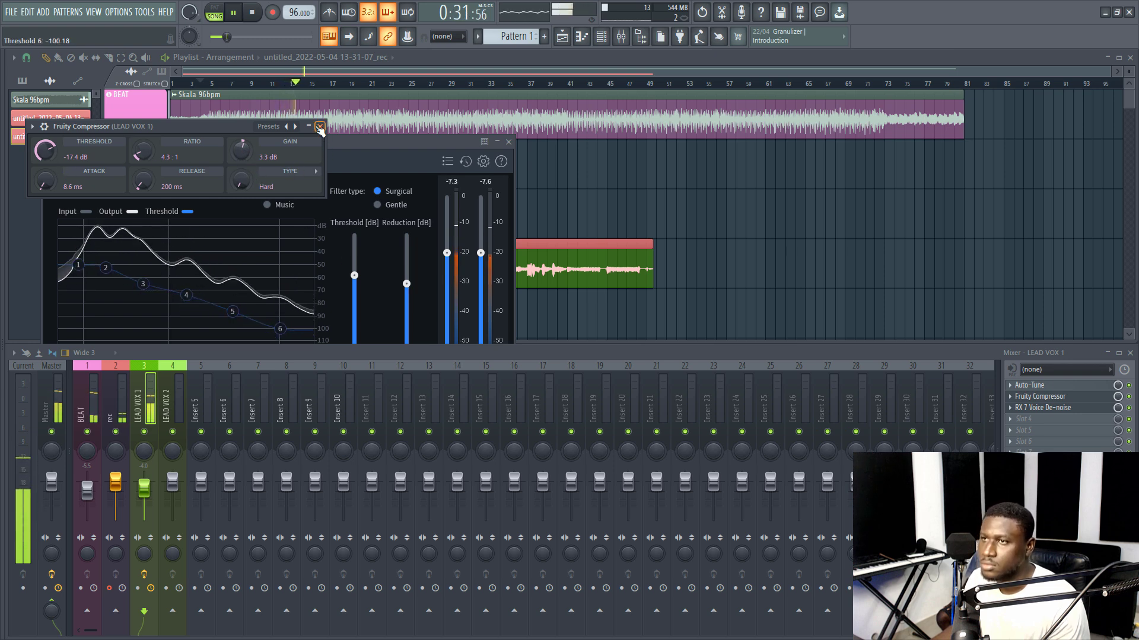
Step: Lower the LEAD VOX 1 volume fader a little further during playback and close the Fruity Compressor and RX 7 Voice De-noise windows
click(320, 128)
drag(144, 489, 143, 489)
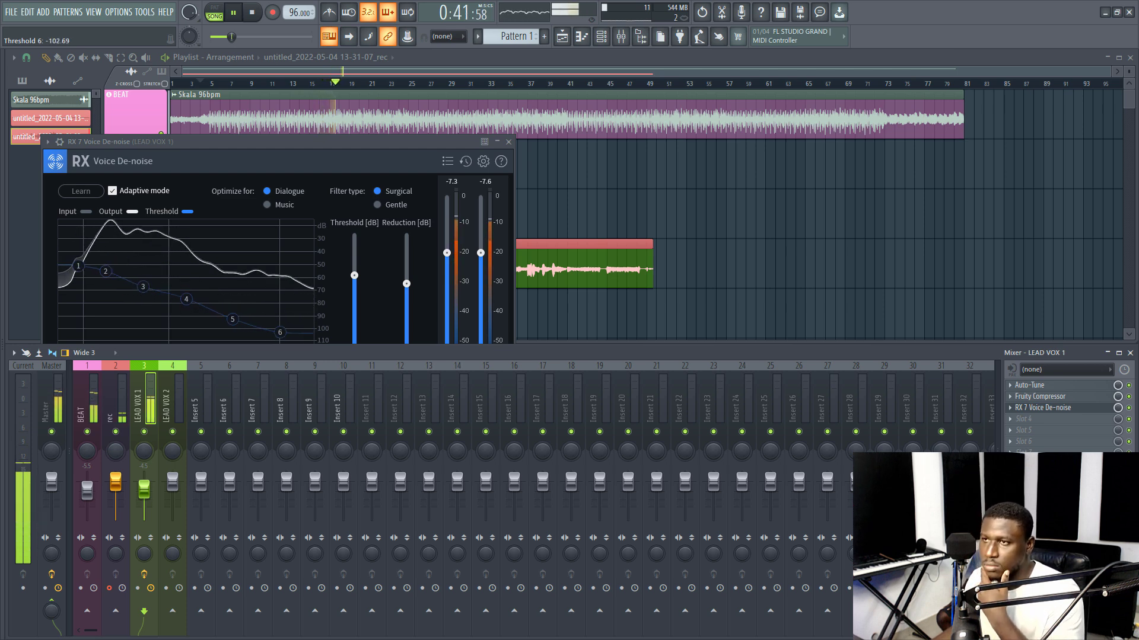
drag(149, 494, 148, 497)
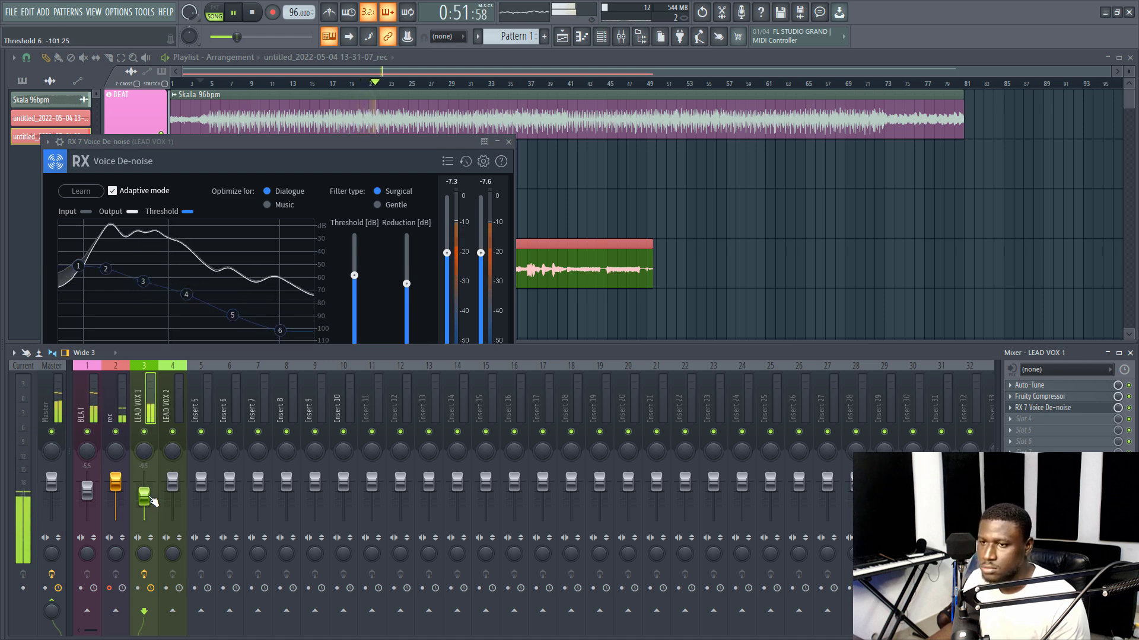
click(507, 142)
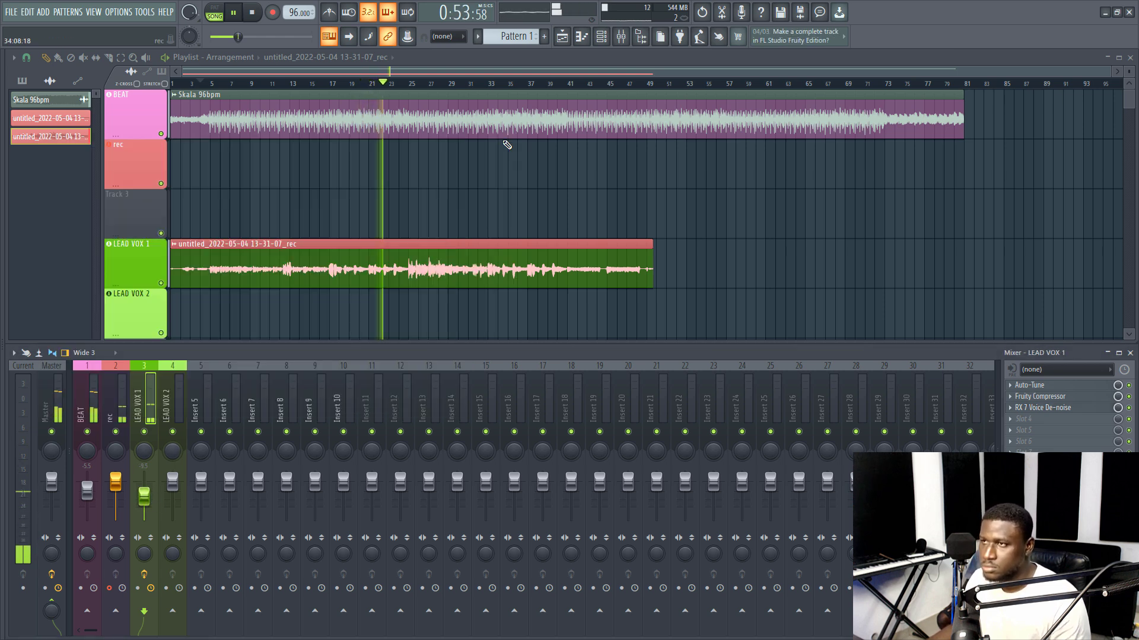
Step: Listen to the LEAD VOX 1 take against the beat, including the passage starting around bar 25, and return the playhead near bar 4
scroll(251, 85, up, 5)
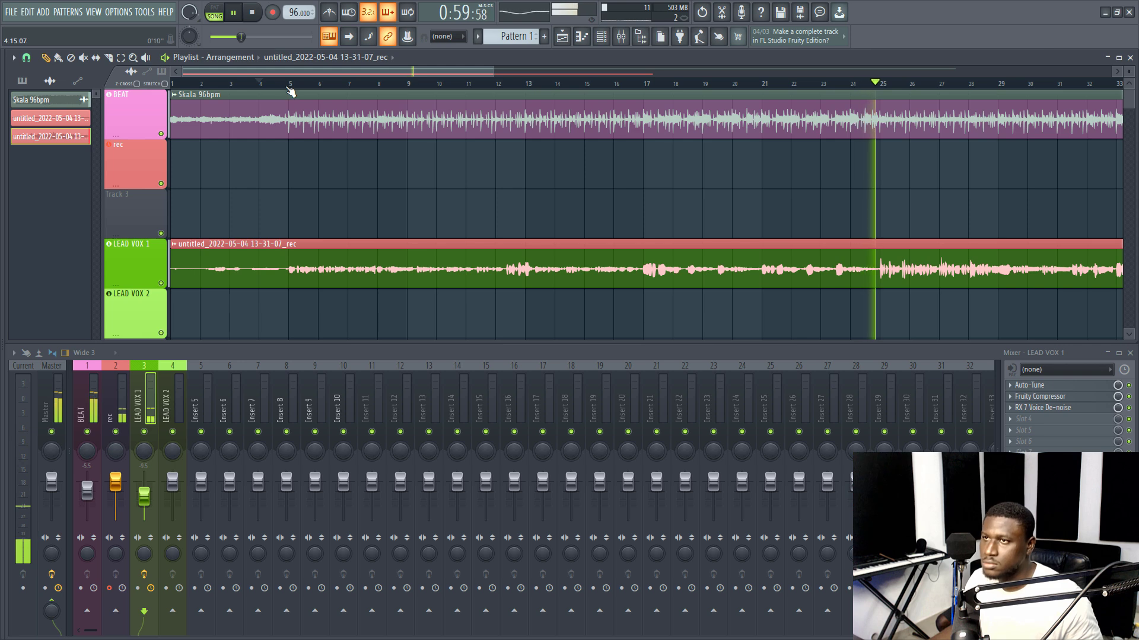
key(space)
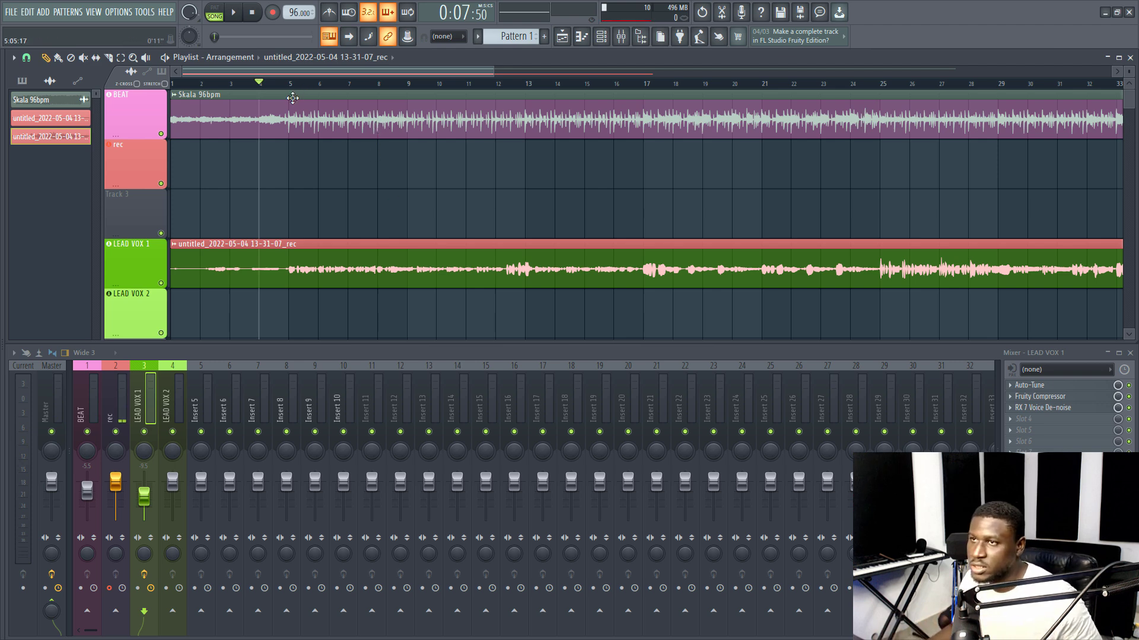
scroll(390, 96, down, 3)
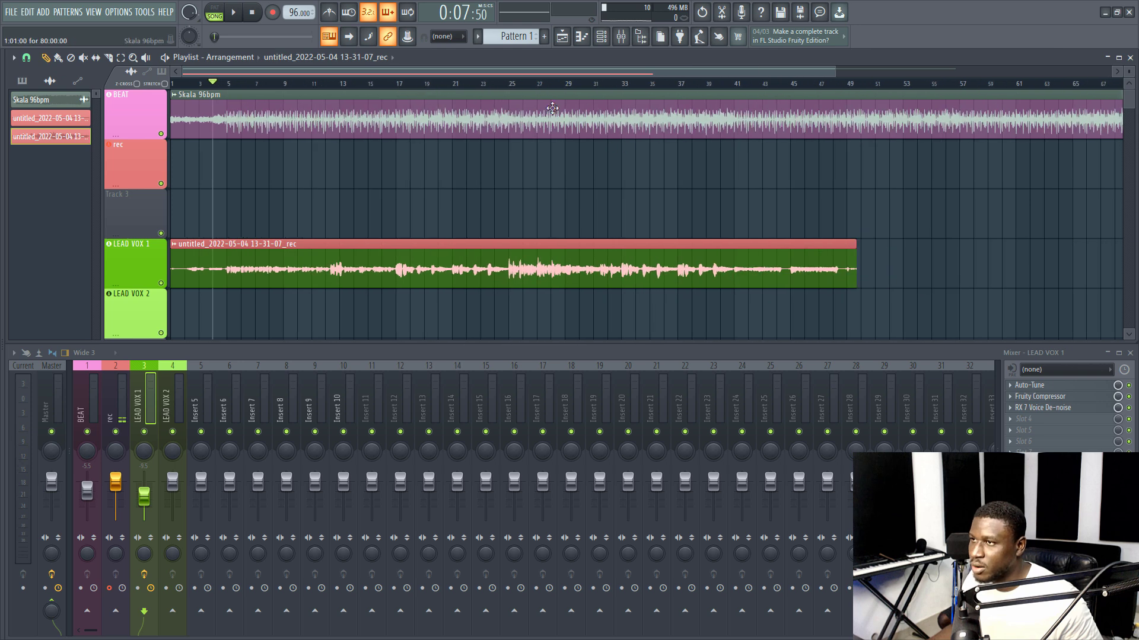
click(513, 88)
key(space)
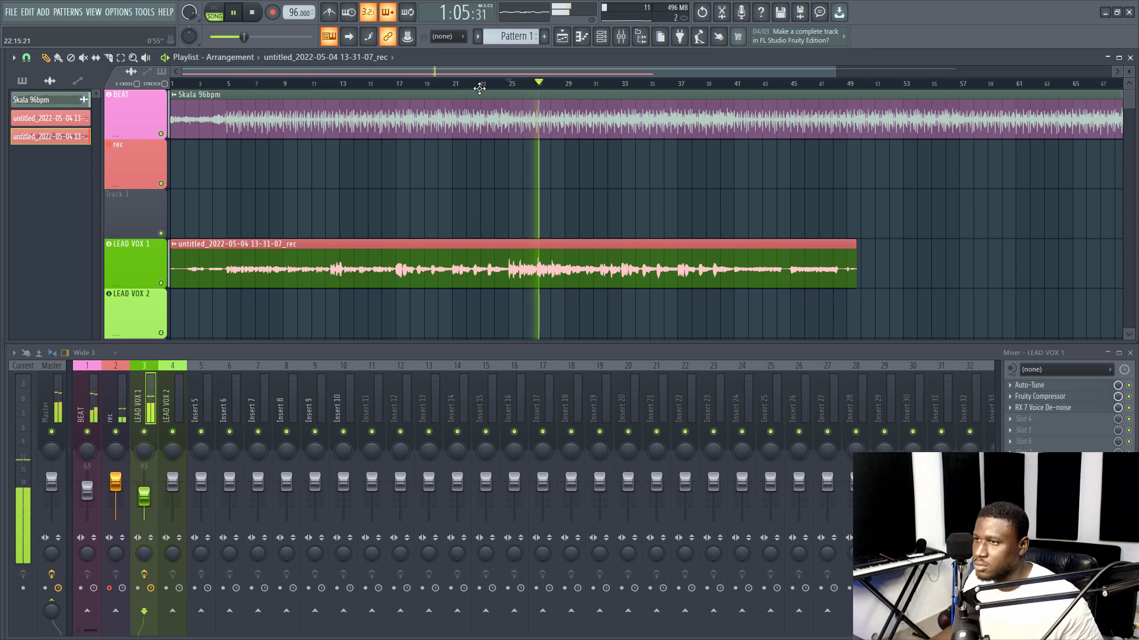
key(space)
click(223, 85)
scroll(224, 84, down, 1)
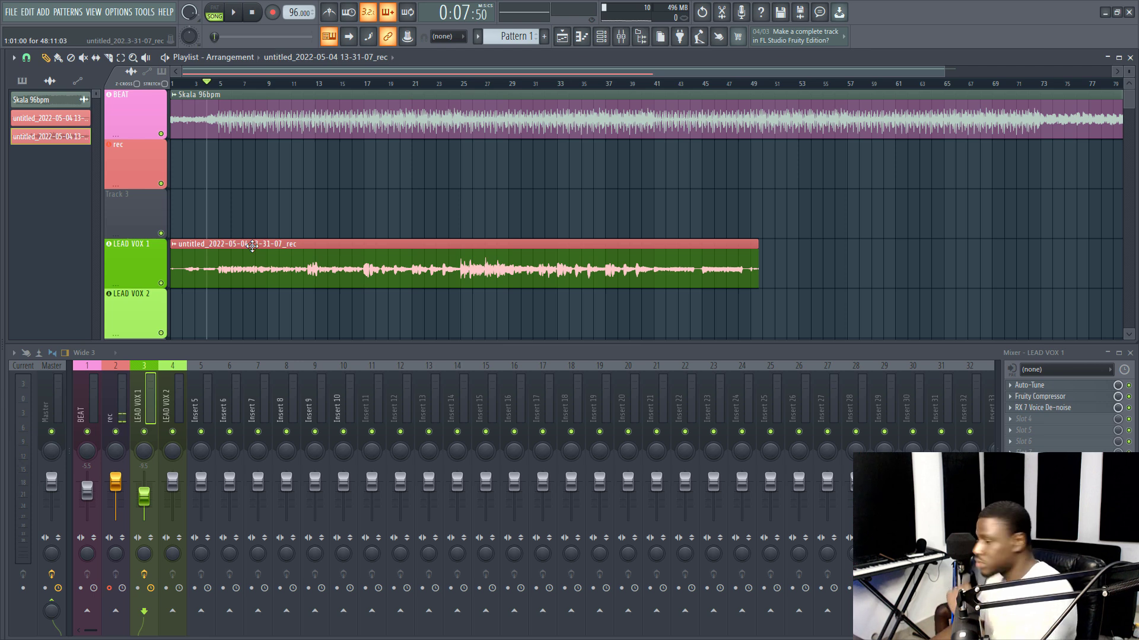
Step: Delete the recorded vocal clip from LEAD VOX 1 and start recording a new take on the rec track from the beginning of the beat
right_click(253, 246)
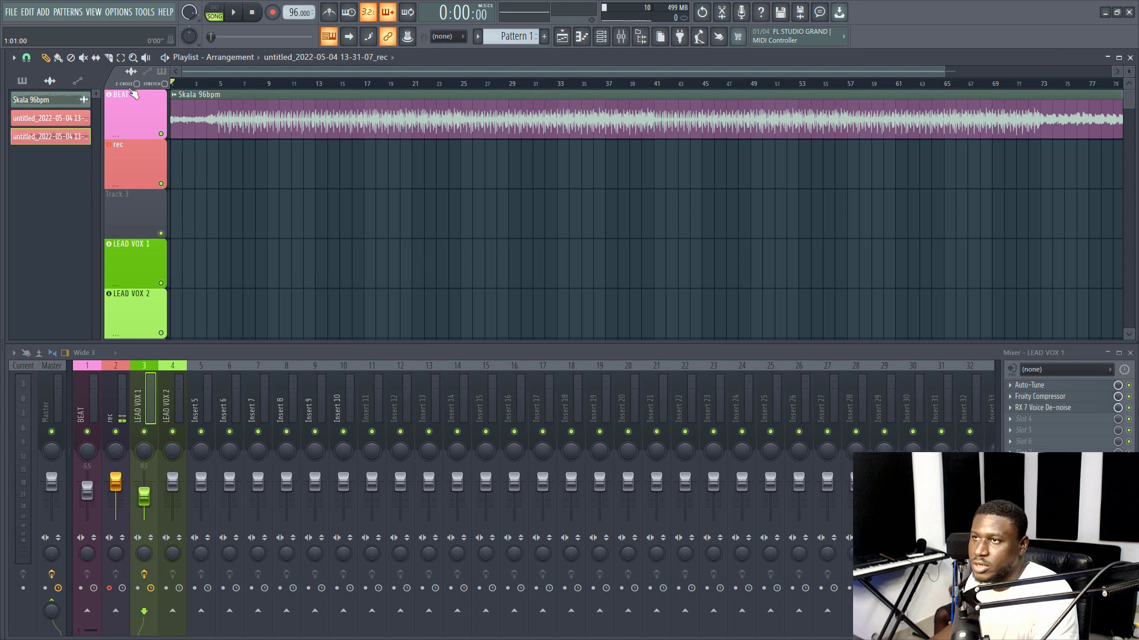
key(space)
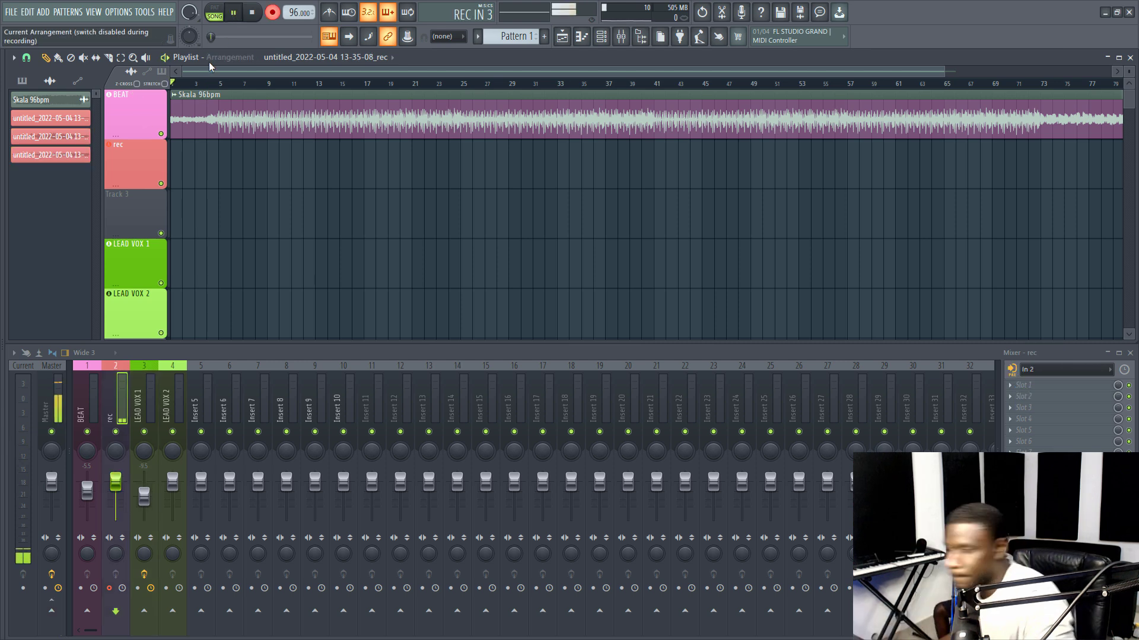